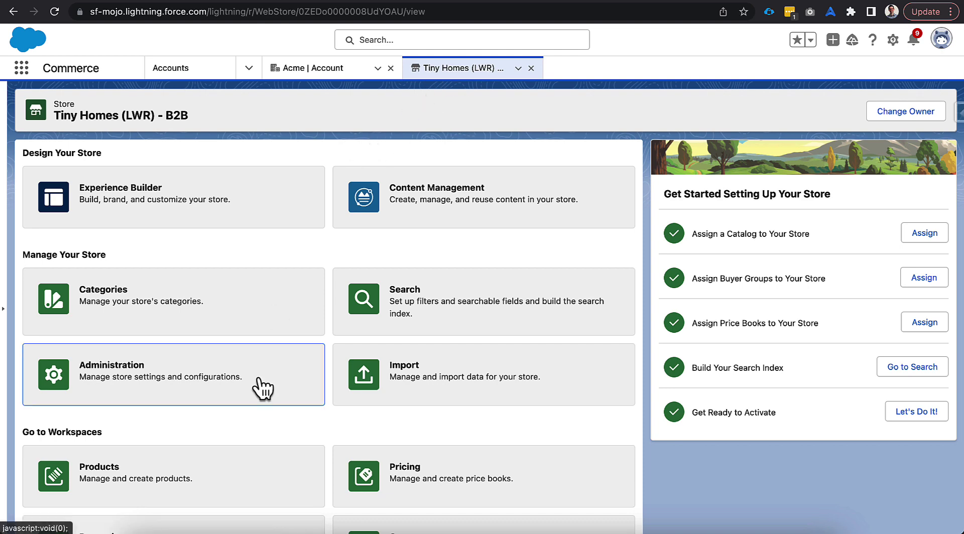
# Open the Bulk Drop-In Kitchen Sink product record from the Tiny Homes (LWR) - B2B store's product workspace
pyautogui.scroll(-2, 271, 402)
pyautogui.click(286, 420)
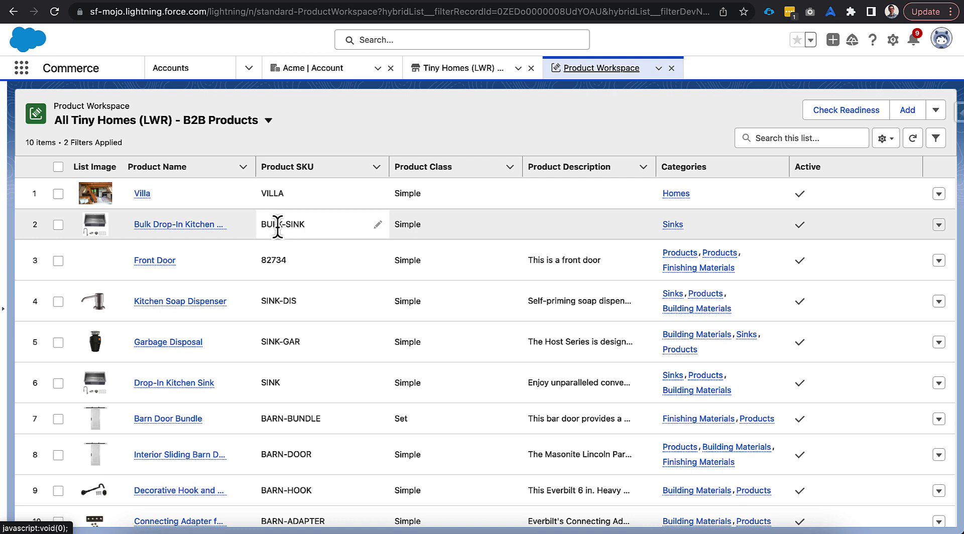
pyautogui.click(185, 232)
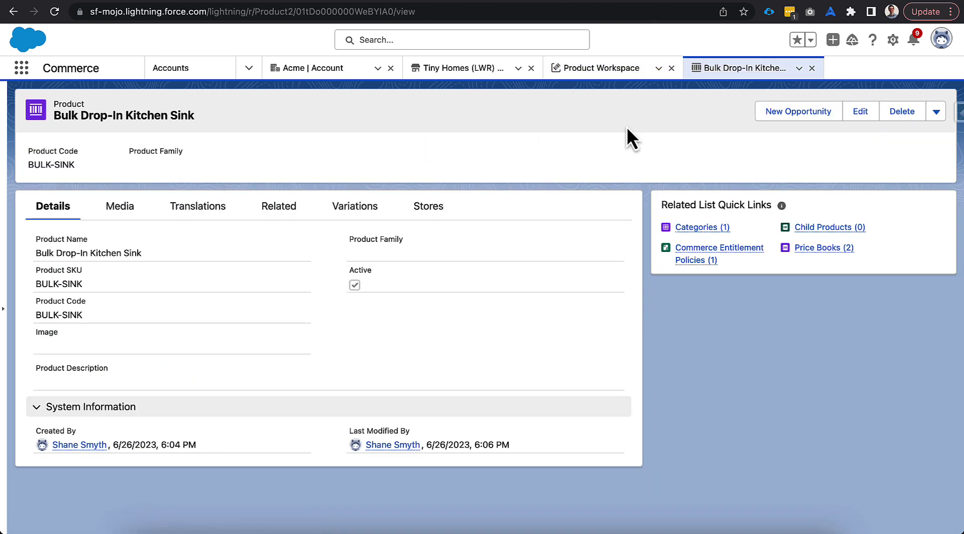
# Open the Product Layout page layout for editing in the Product object's setup
pyautogui.click(893, 40)
pyautogui.click(817, 234)
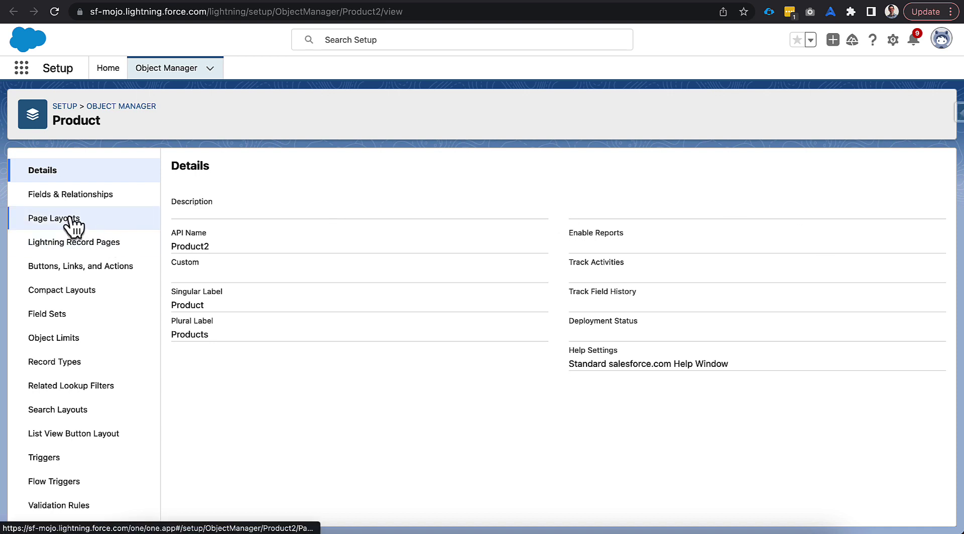
pyautogui.click(70, 217)
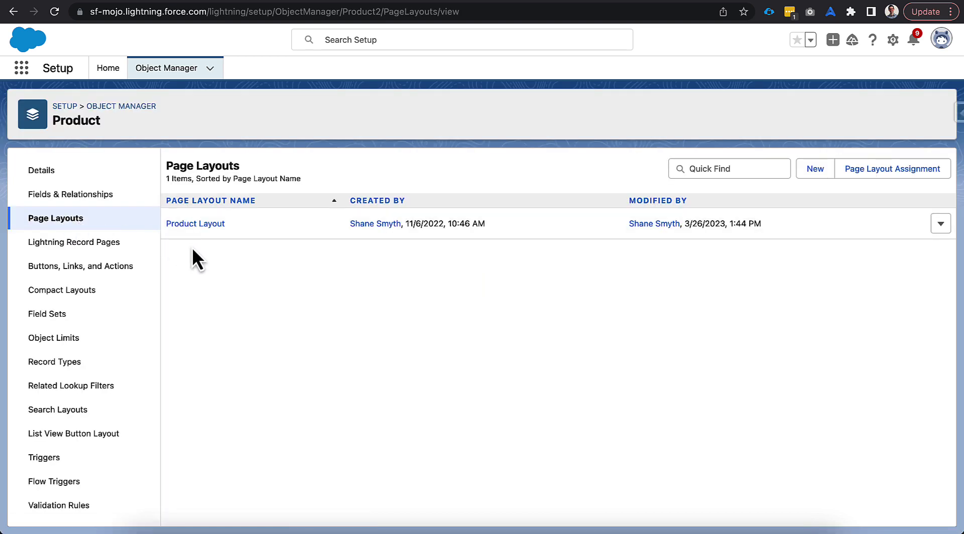
pyautogui.click(201, 224)
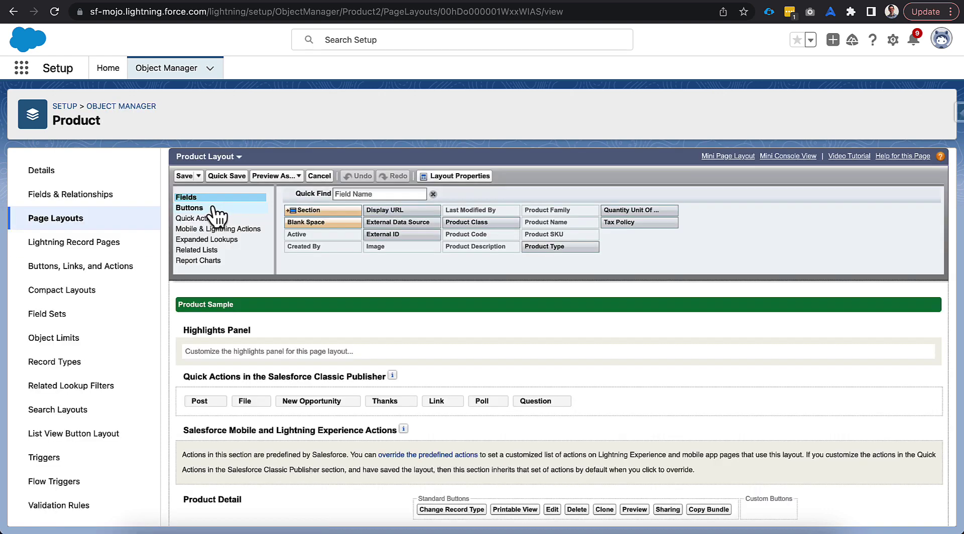
# Add the Quantity Rules related list between Categories and Child Products in the page layout and save the layout
pyautogui.click(214, 252)
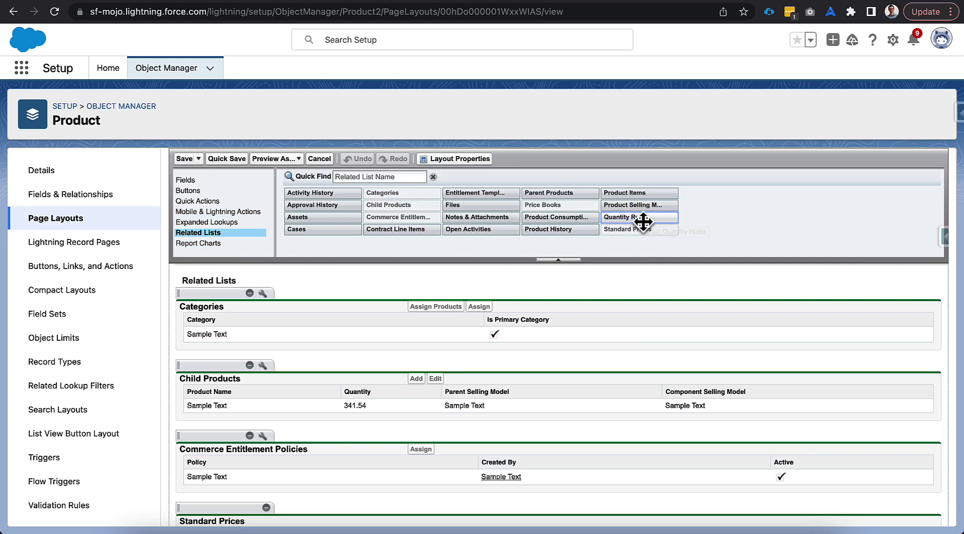
pyautogui.moveTo(645, 221); pyautogui.dragTo(512, 337)
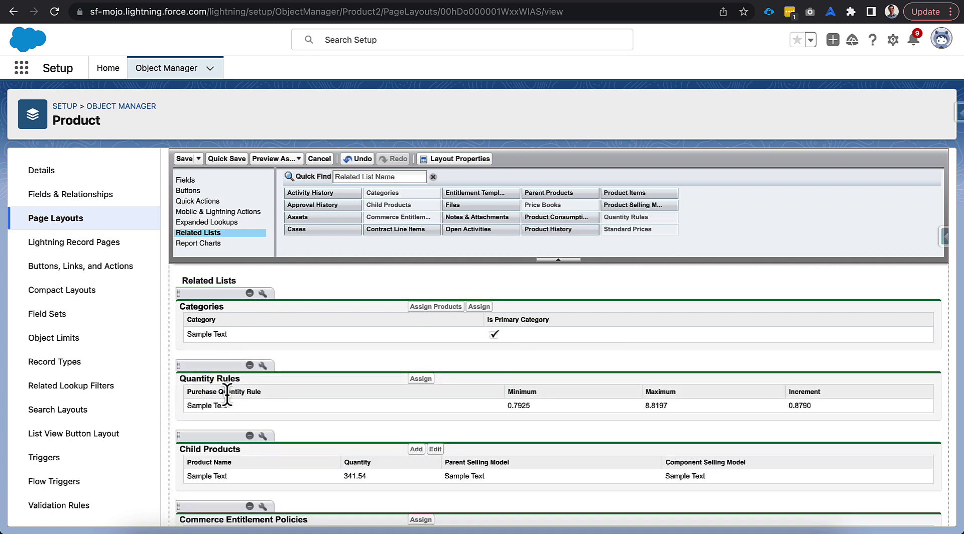
pyautogui.click(182, 157)
pyautogui.click(500, 382)
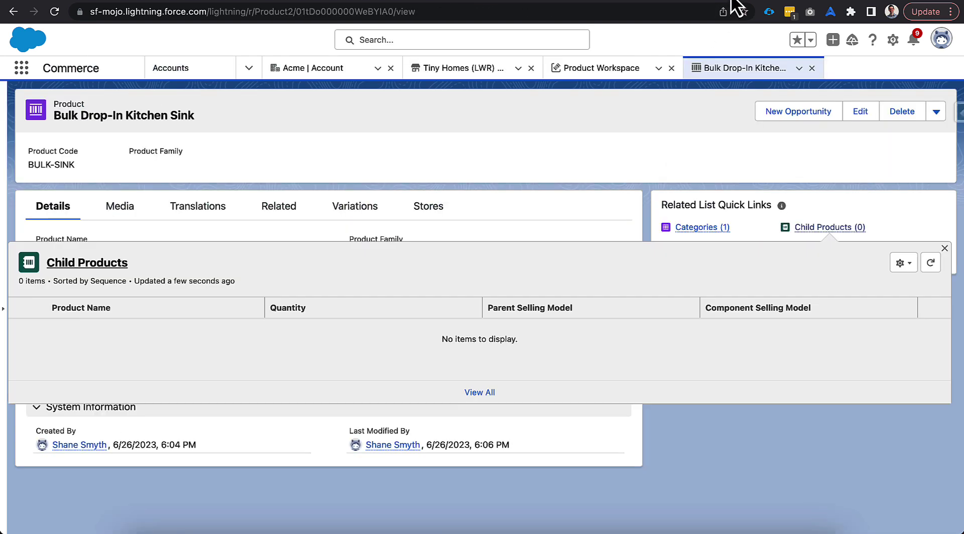
# Reload the Bulk Drop-In Kitchen Sink record and start assigning a quantity rule to it
pyautogui.click(690, 17)
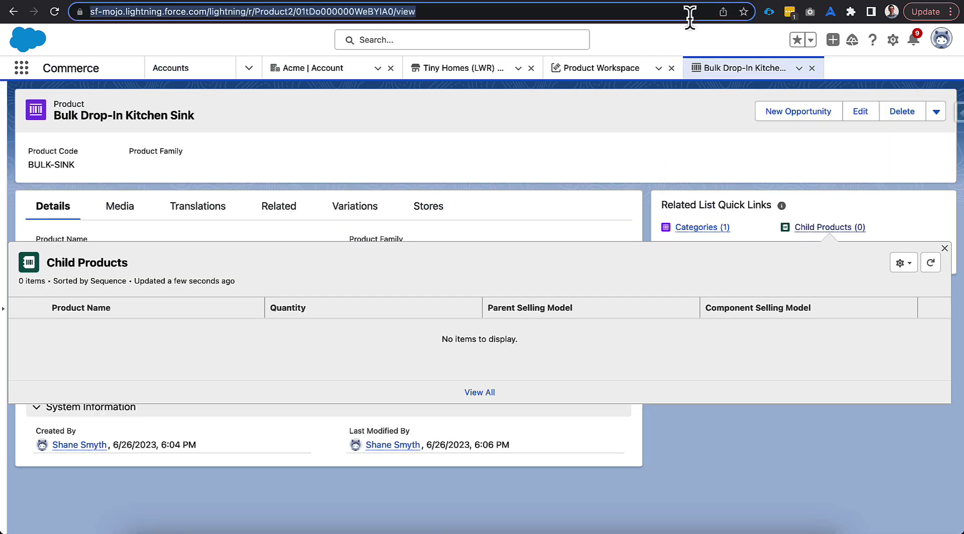
pyautogui.press('Return')
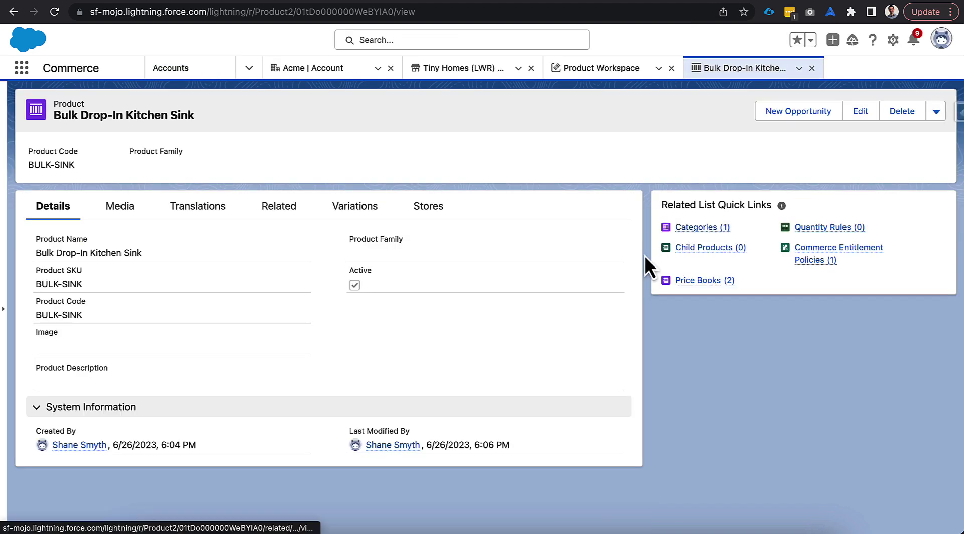
pyautogui.moveTo(815, 235)
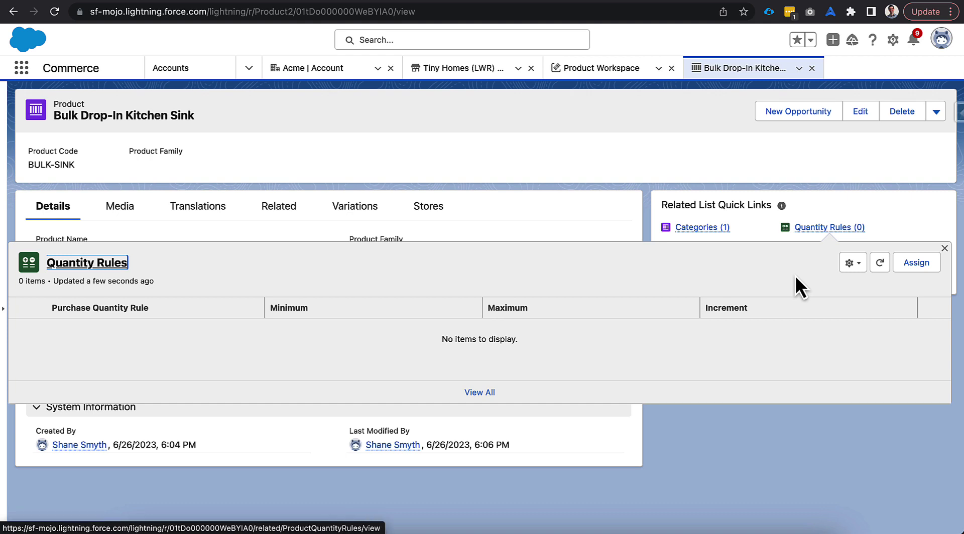
pyautogui.click(916, 264)
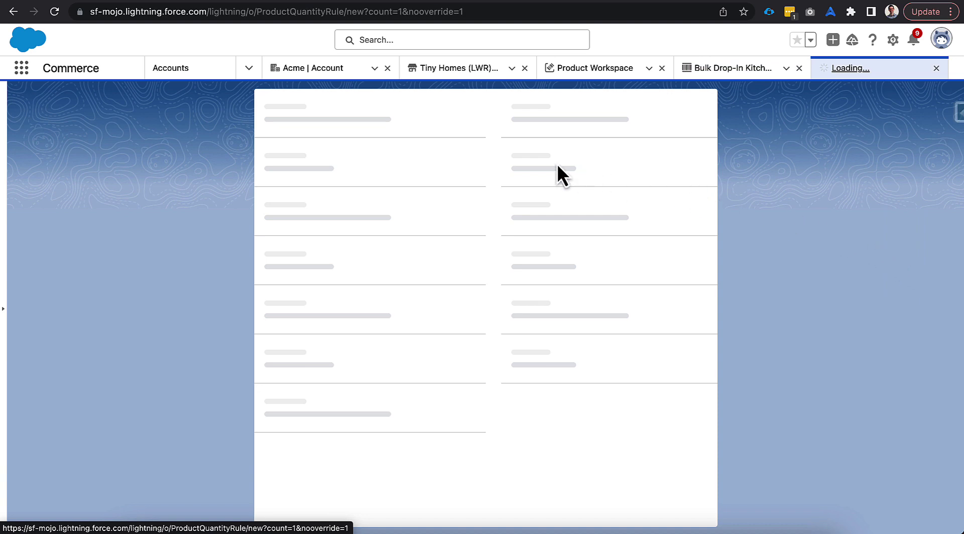
# Start a new quantity rule for the Purchase Quantity Rule field and name it "Minimum 5, Increment of 5"
pyautogui.click(459, 206)
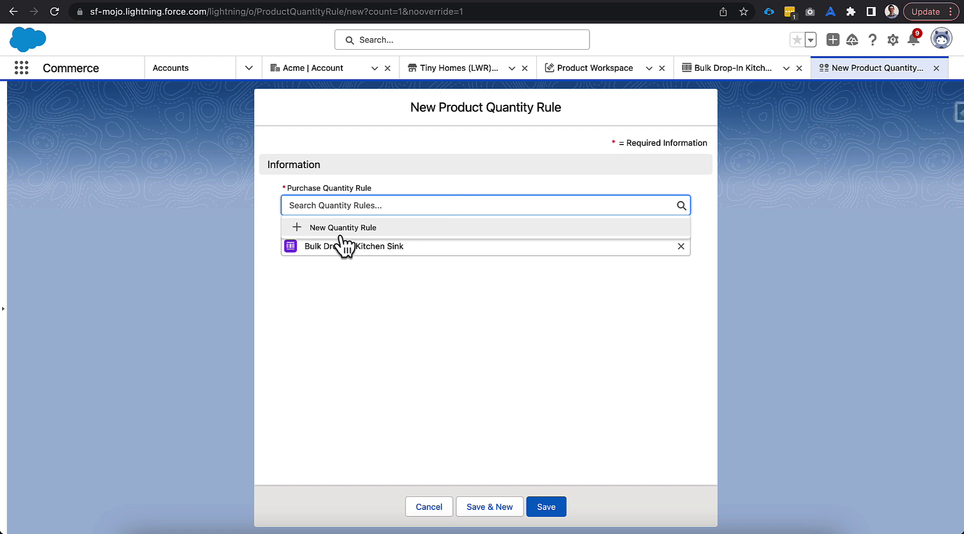
pyautogui.click(389, 230)
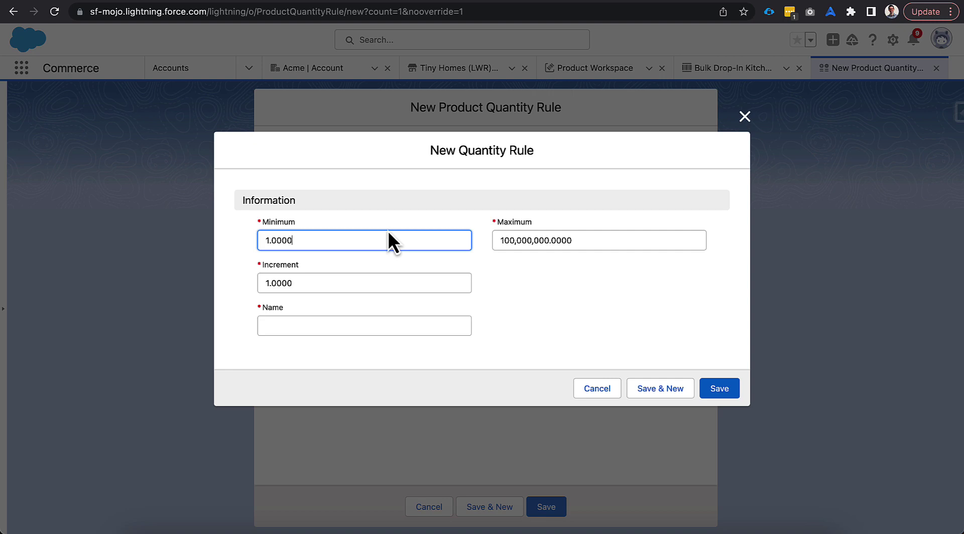
pyautogui.click(487, 308)
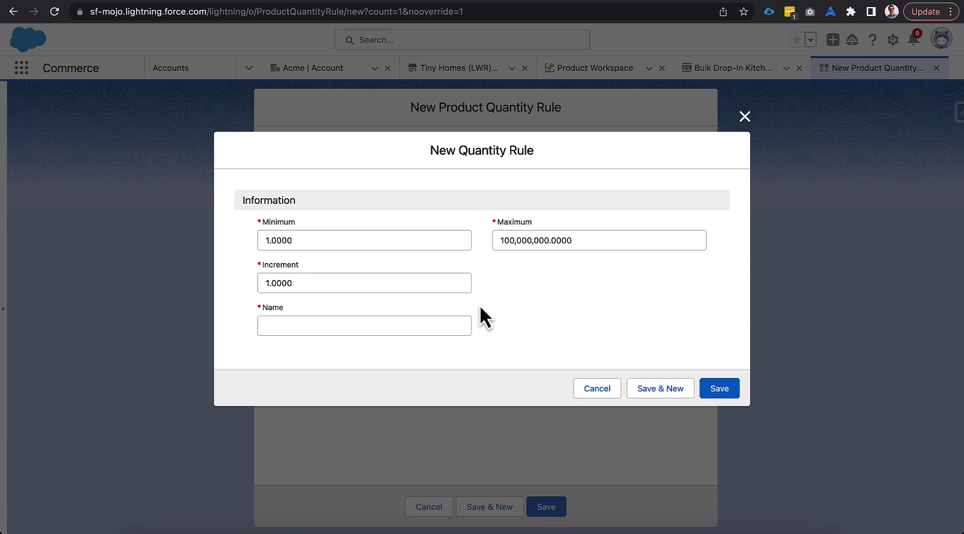
pyautogui.click(452, 321)
pyautogui.write('Minimum 5, Increment of 5')
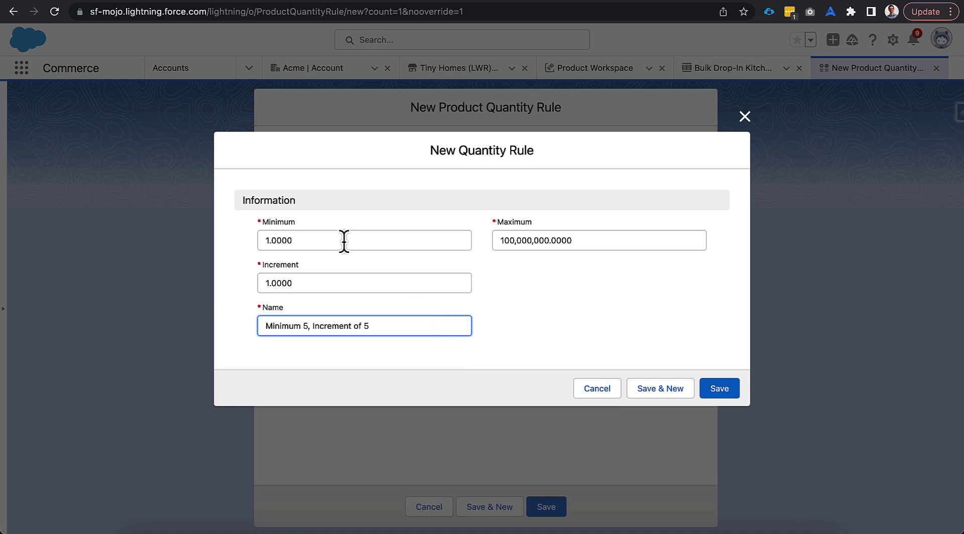
# Set the rule's minimum to 5, increment to 5 and maximum to 1000, and save it with its product assignment
pyautogui.moveTo(344, 241); pyautogui.dragTo(256, 246)
pyautogui.write('5')
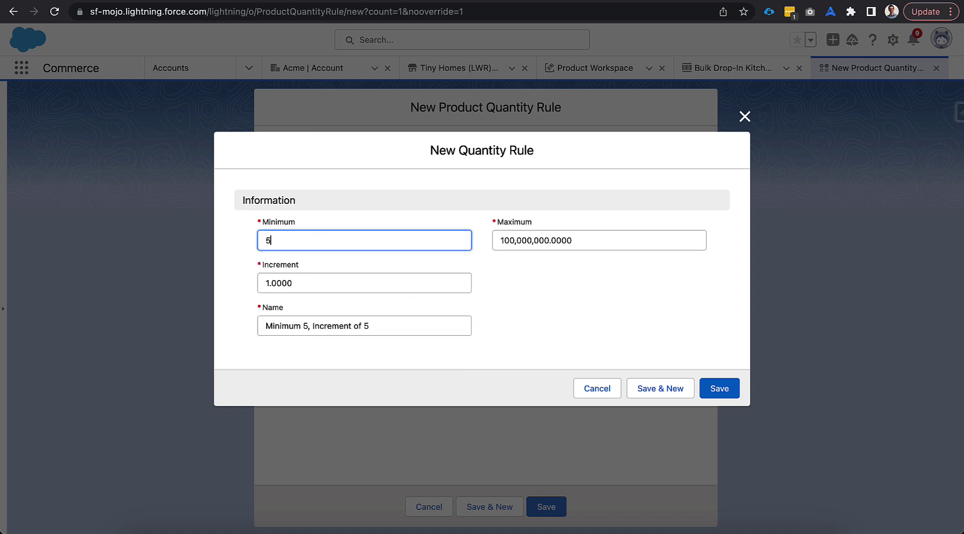
pyautogui.moveTo(297, 282); pyautogui.dragTo(241, 294)
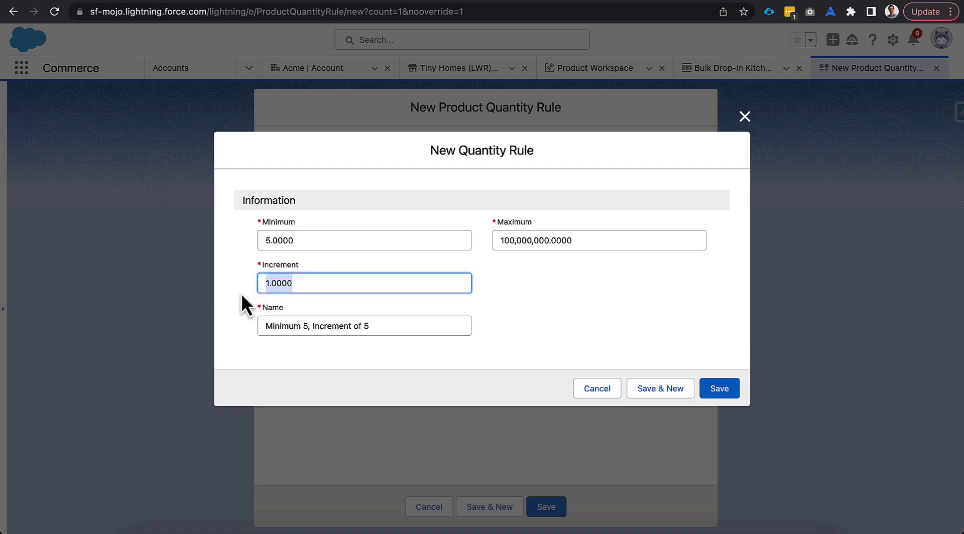
pyautogui.write('5')
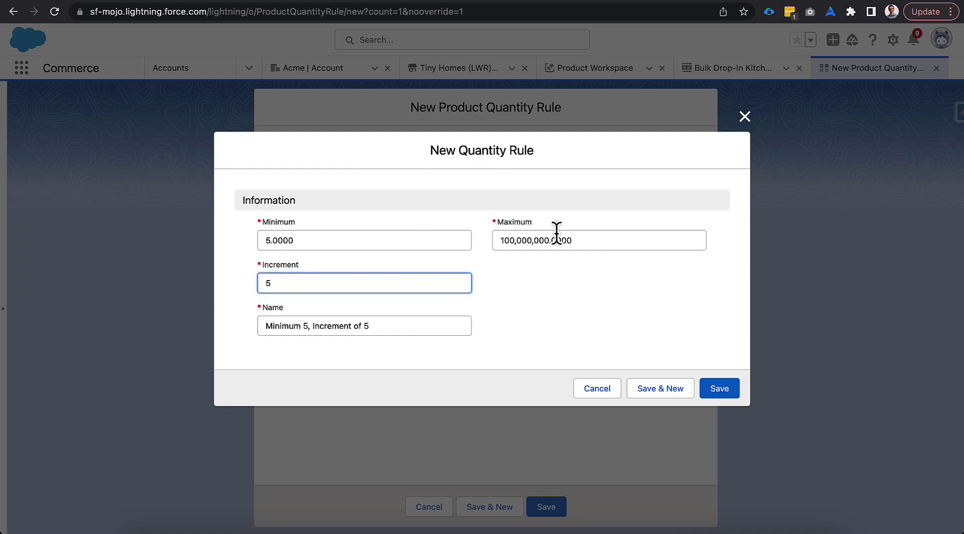
pyautogui.moveTo(583, 241); pyautogui.dragTo(484, 251)
pyautogui.write('1000')
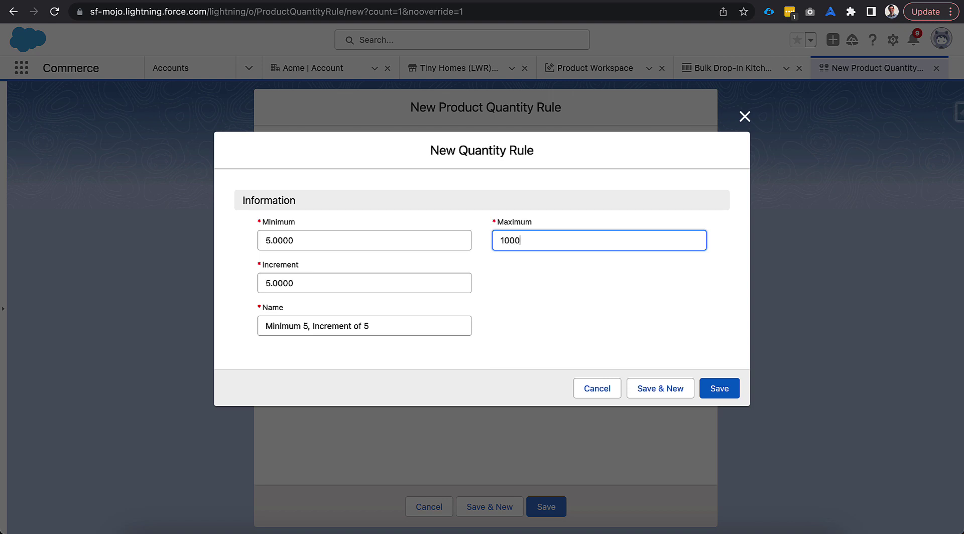
pyautogui.click(568, 306)
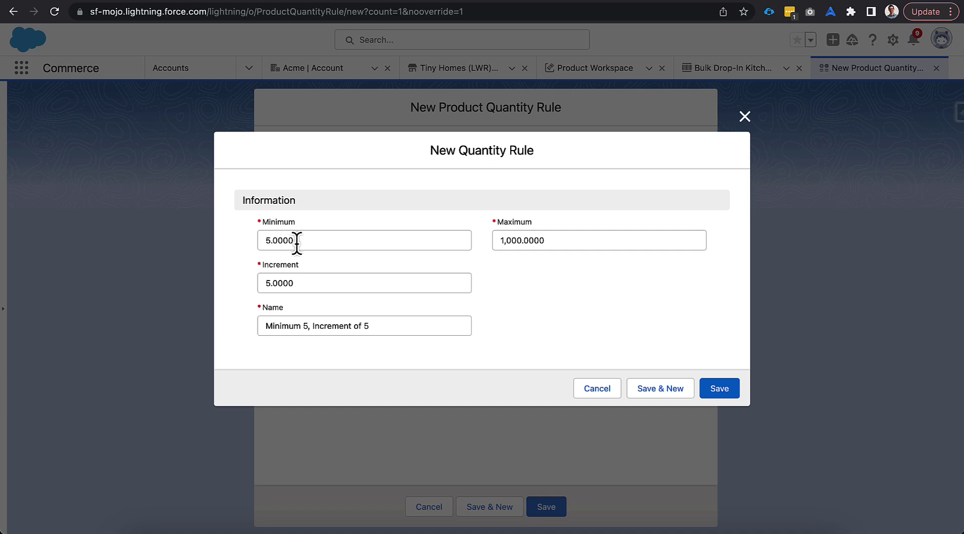
pyautogui.click(718, 391)
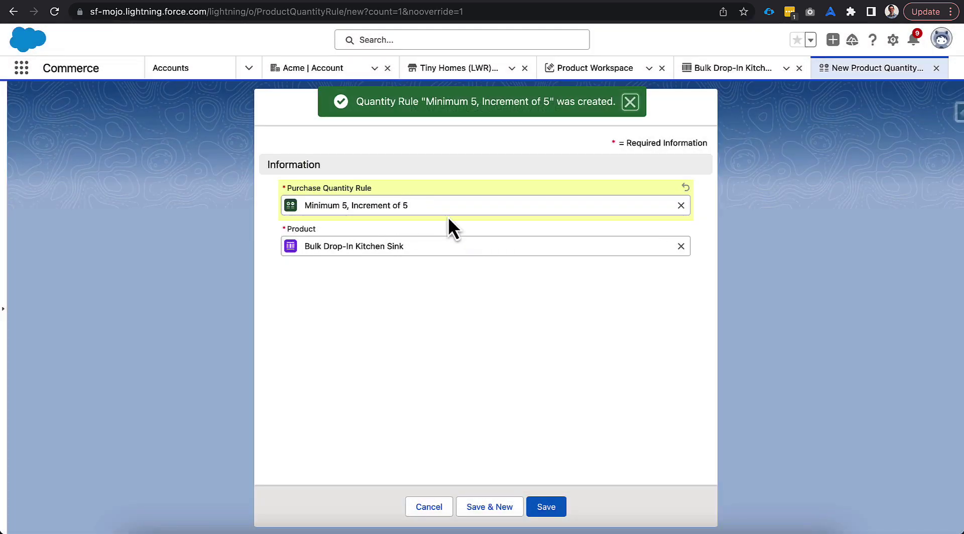
pyautogui.click(552, 507)
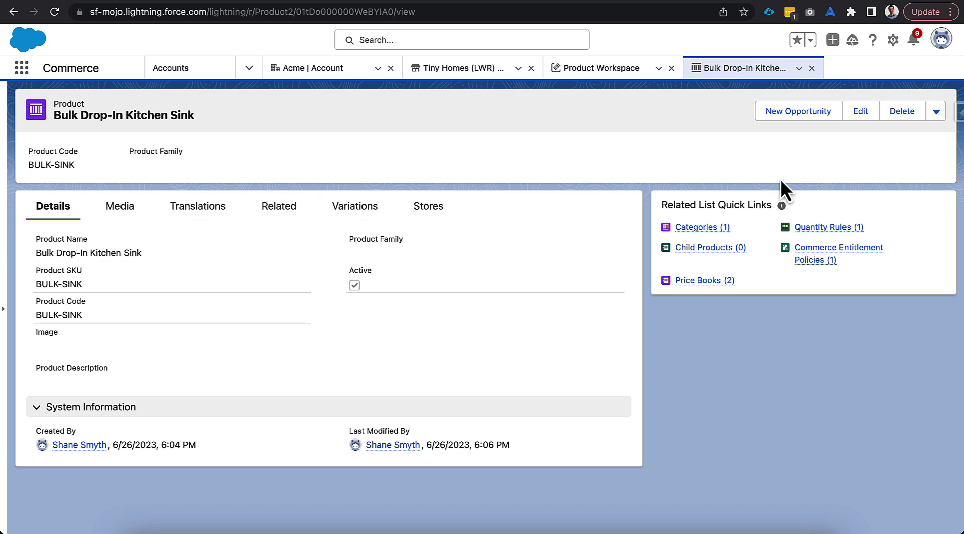
# Check the sink product's assigned quantity rules and open the "Minimum 5, Increment of 5" rule record
pyautogui.moveTo(821, 229)
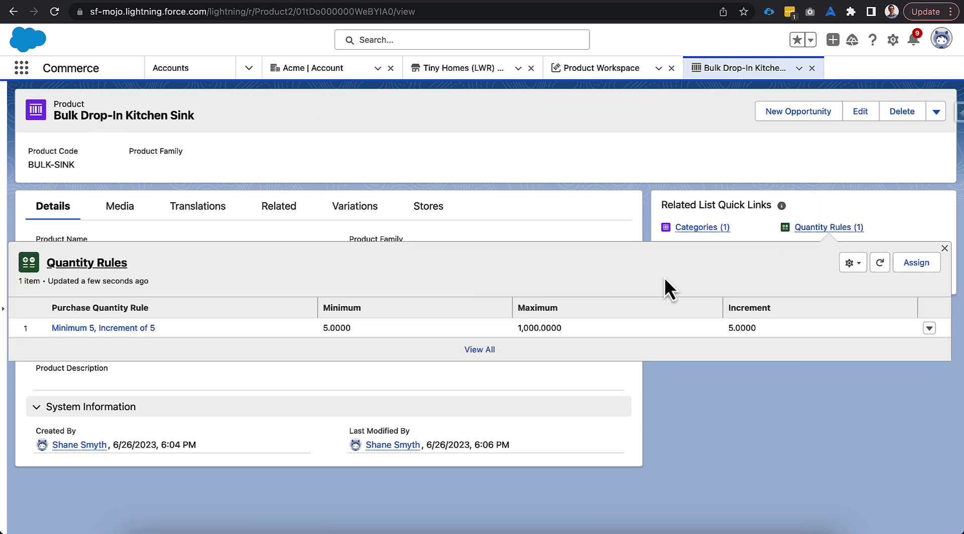
pyautogui.click(126, 328)
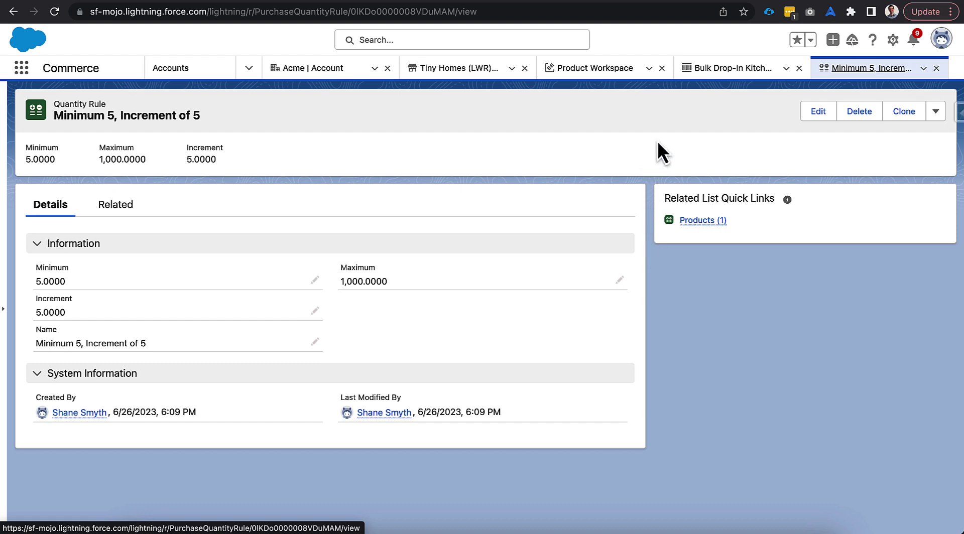
# Open the Tiny Homes (LWR) - B2B store in Experience Builder and load its Product object page
pyautogui.click(438, 70)
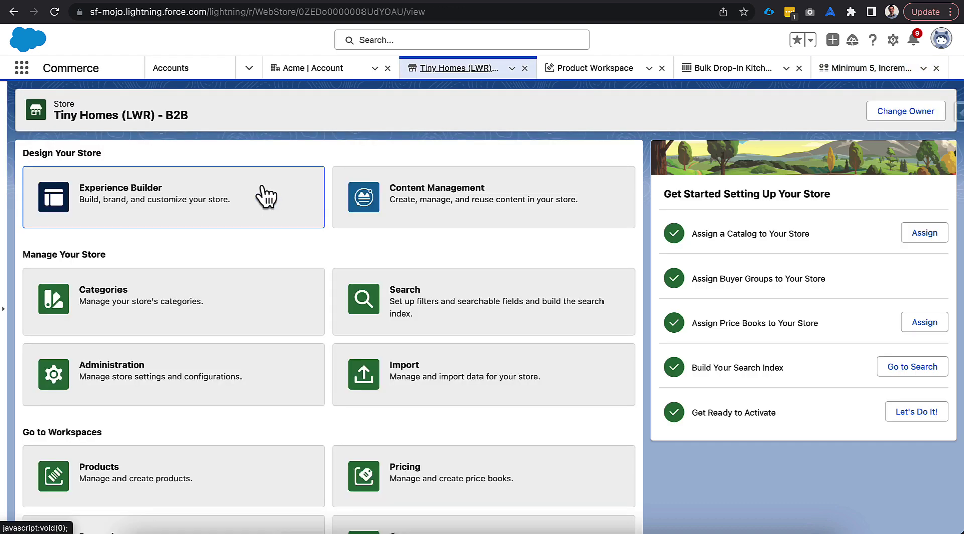
pyautogui.click(265, 197)
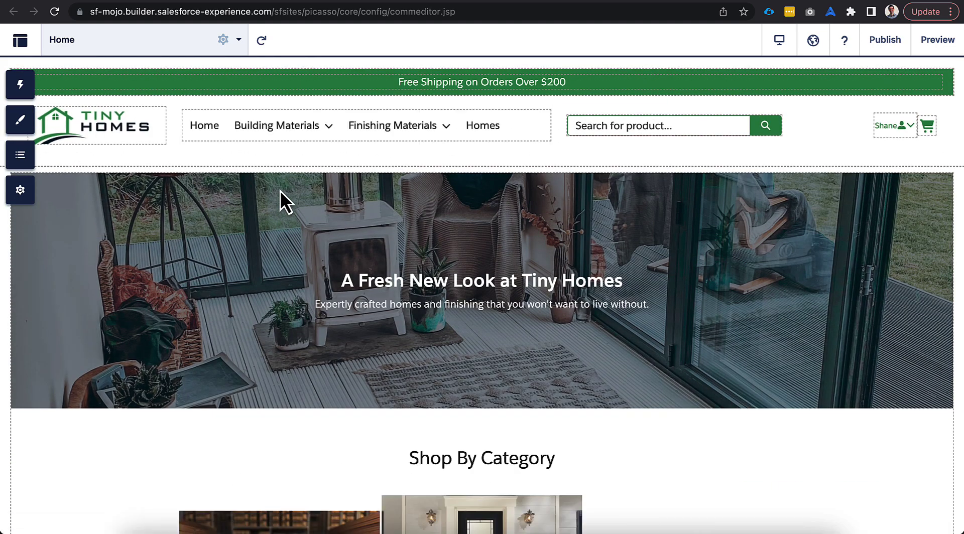
pyautogui.click(166, 47)
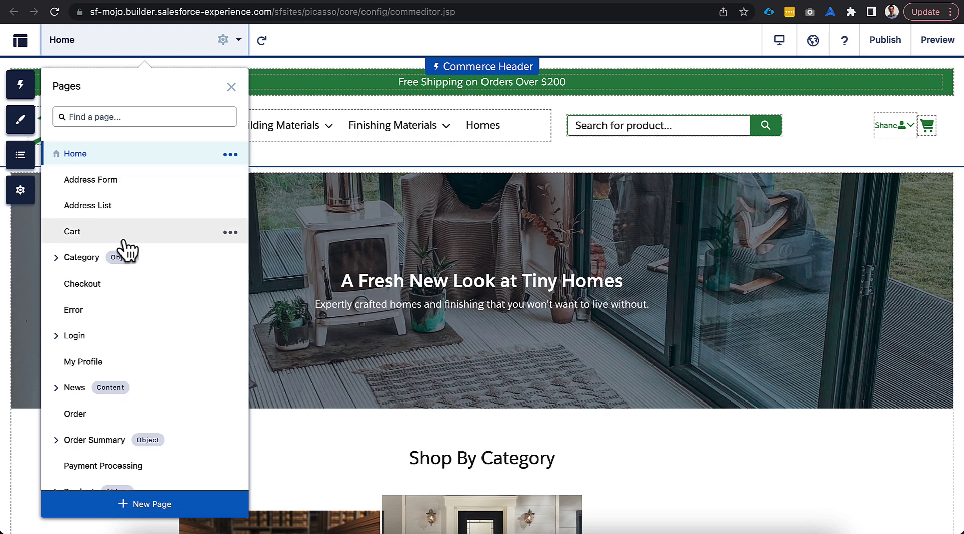
pyautogui.scroll(-3, 121, 411)
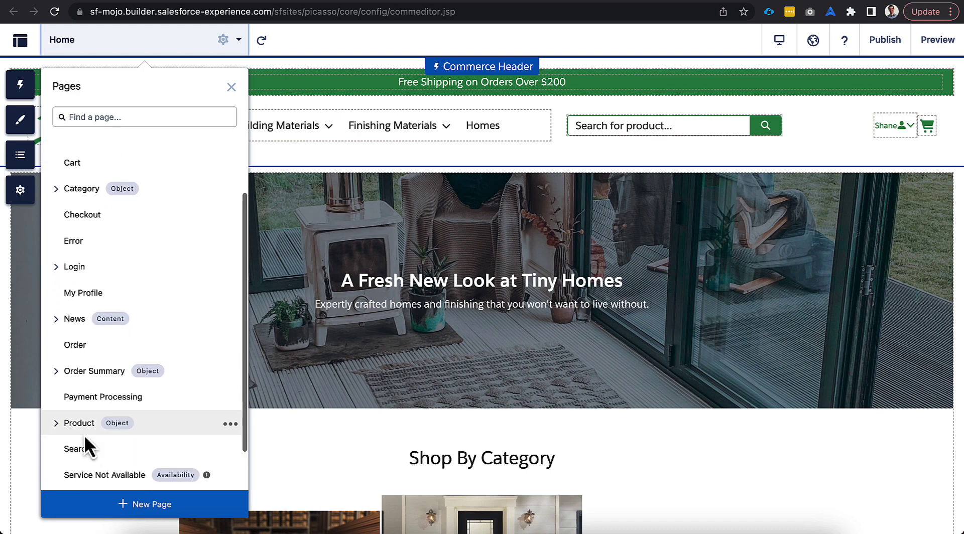
pyautogui.click(56, 423)
pyautogui.click(75, 427)
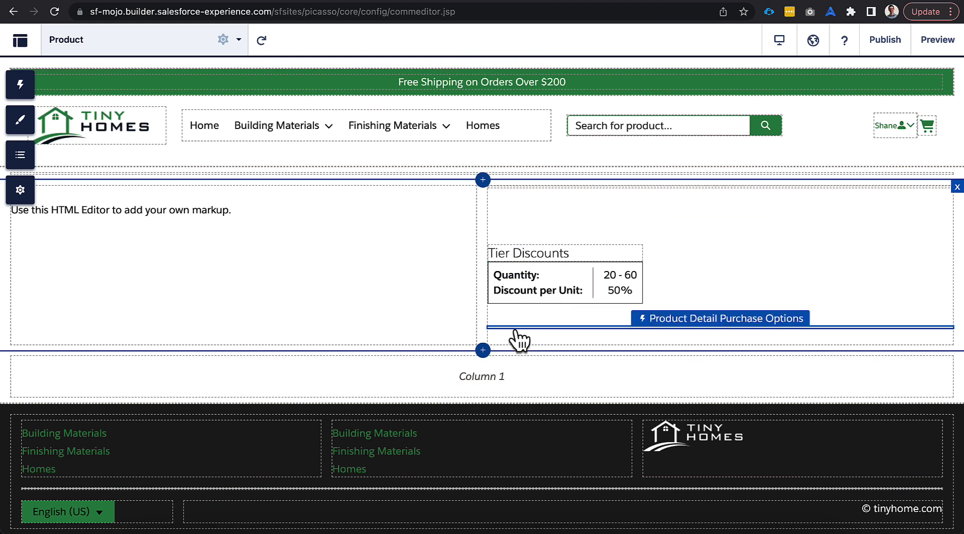
# Examine the Quantity Selector settings of the Product Detail Purchase Options component, including the guidance for the minimum text
pyautogui.click(516, 332)
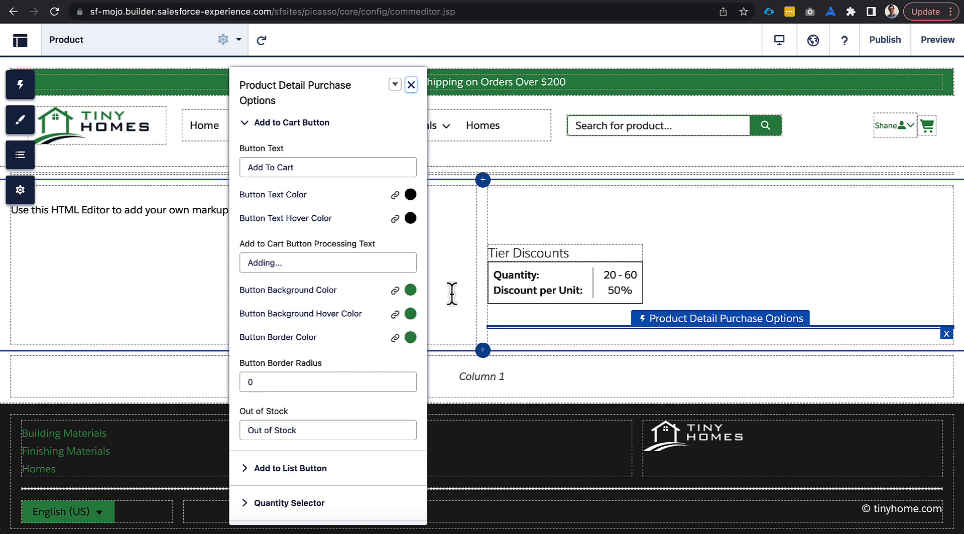
pyautogui.click(316, 124)
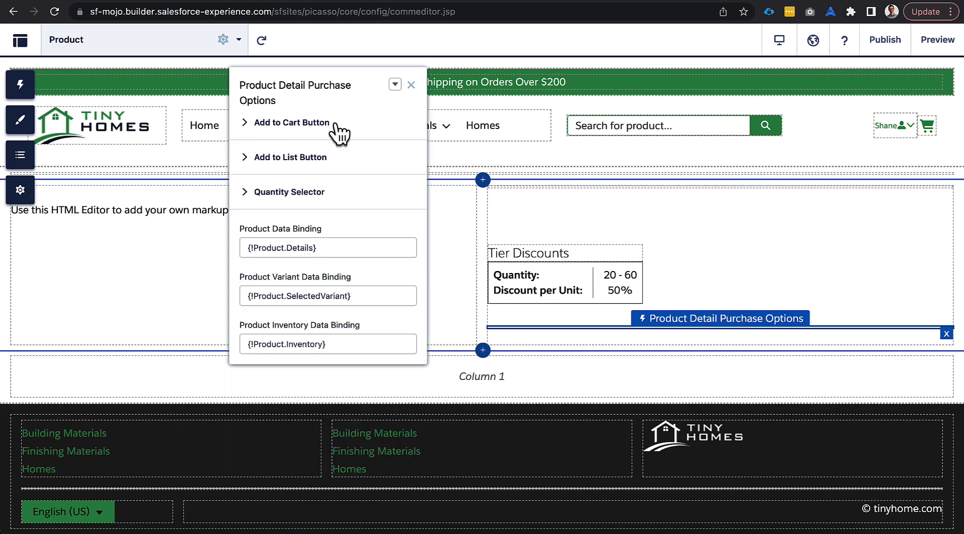
pyautogui.click(289, 194)
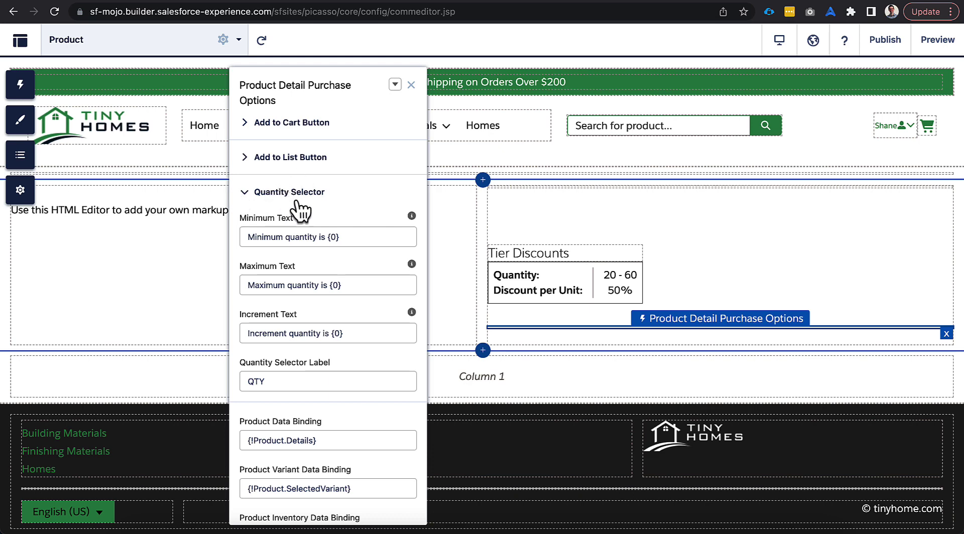
pyautogui.scroll(-1, 284, 198)
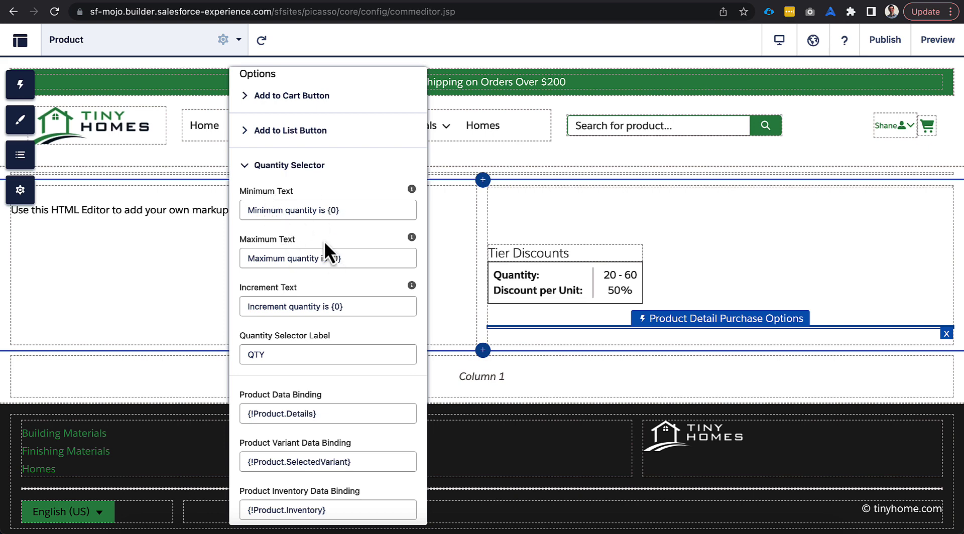
pyautogui.scroll(1, 308, 207)
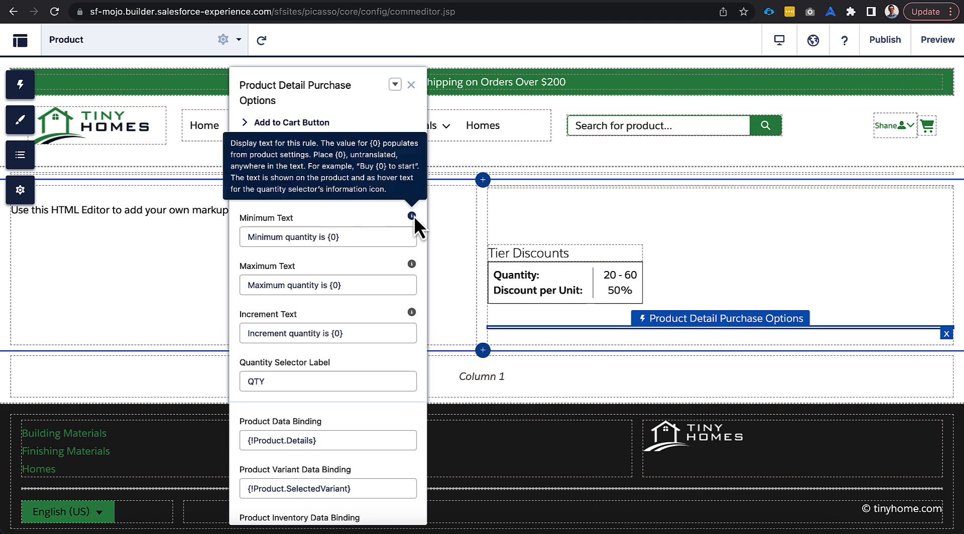
# Close the purchase options settings and publish the B2B store's changes to sf-mojo.my.site.com/THB2BLWR
pyautogui.click(411, 85)
pyautogui.click(879, 42)
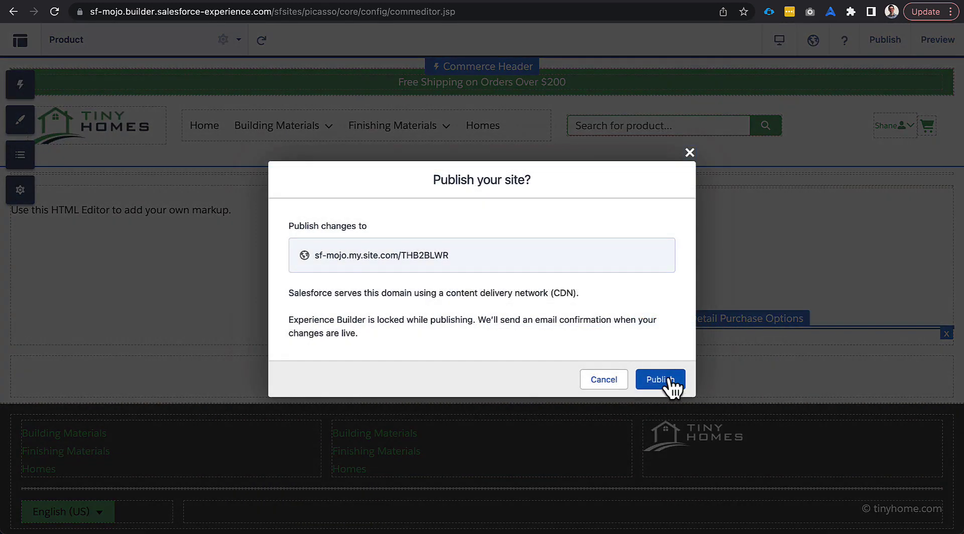
pyautogui.click(668, 382)
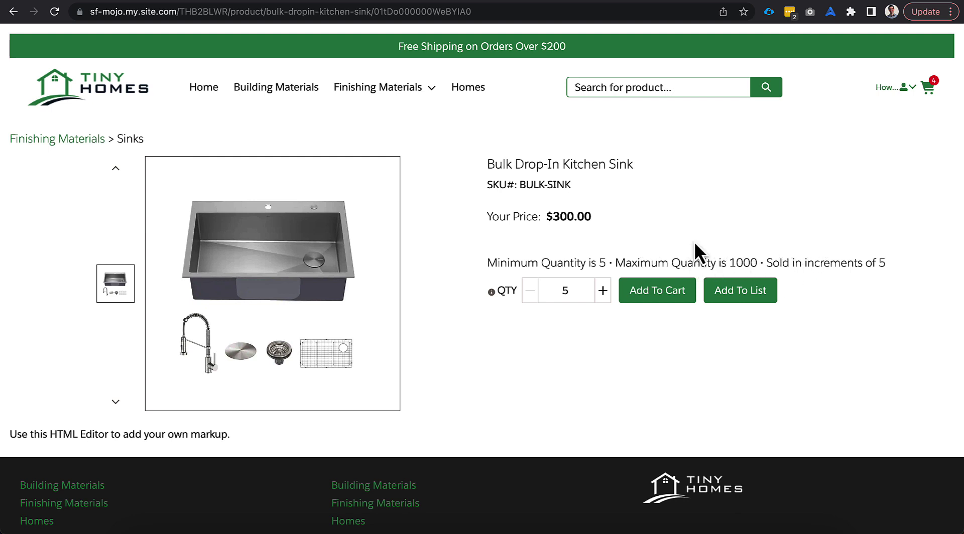
# Read the quantity help on the sink's storefront page and test raising and lowering the quantity by one increment
pyautogui.click(490, 293)
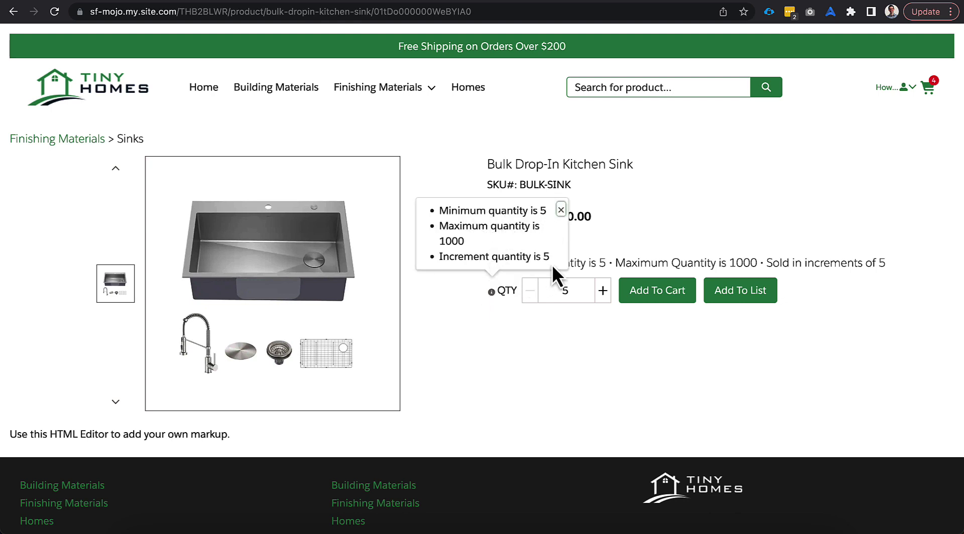
pyautogui.click(561, 211)
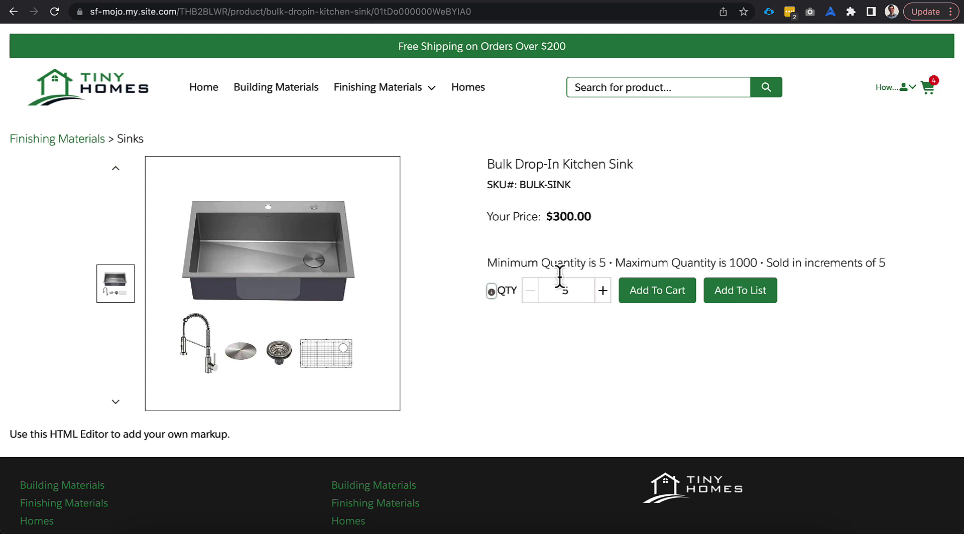
pyautogui.click(602, 297)
pyautogui.click(533, 292)
# Switch back to Experience Builder and reopen the settings of the Product Detail Purchase Options component
pyautogui.click(710, 1)
pyautogui.click(664, 335)
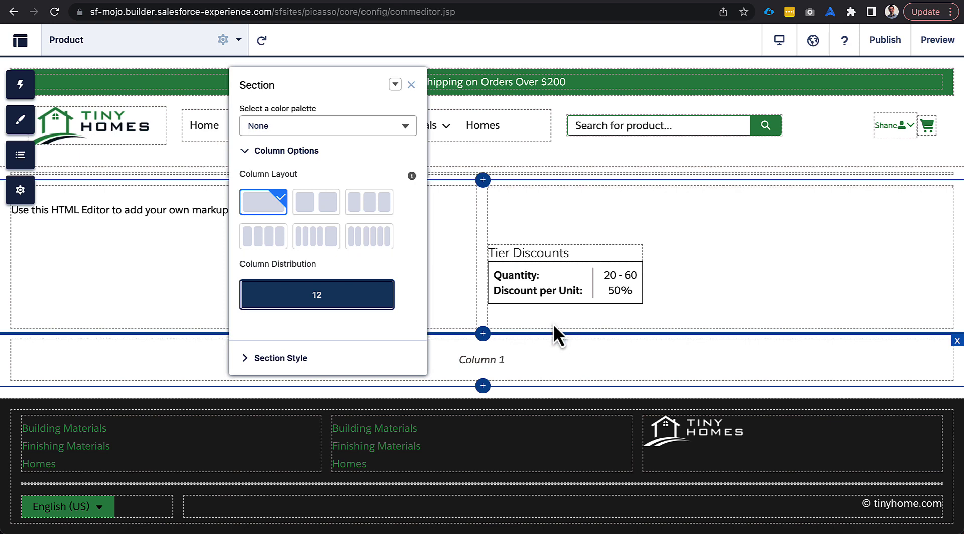
pyautogui.click(553, 324)
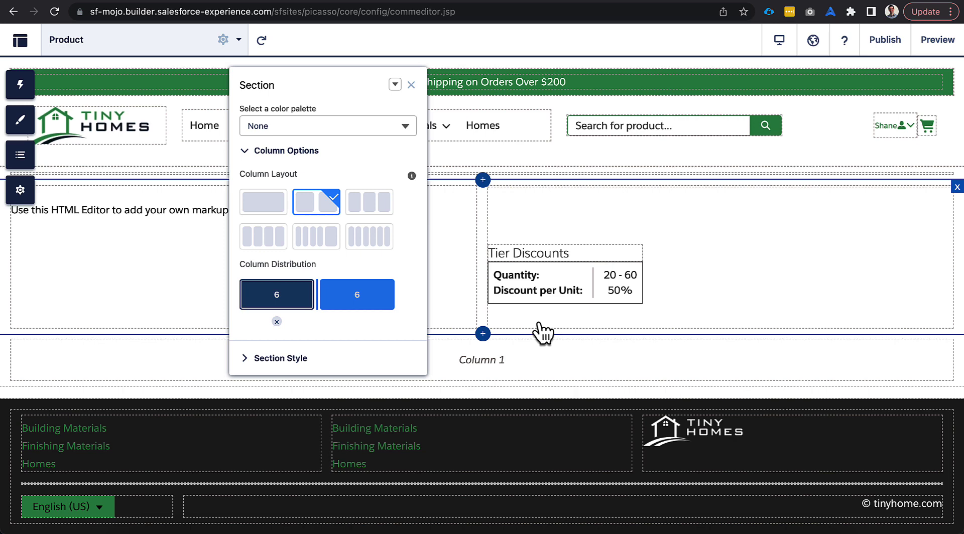
pyautogui.click(509, 329)
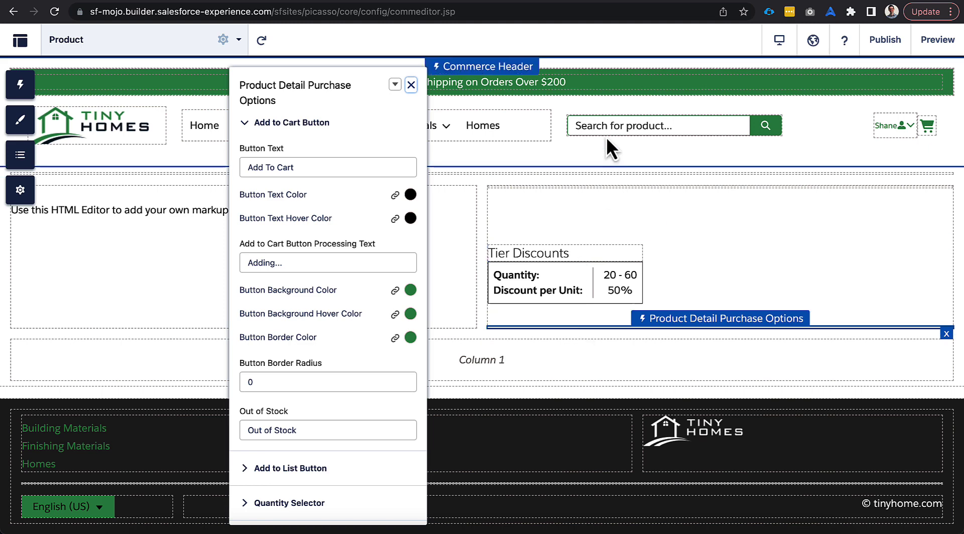
# Return to the Bulk Drop-In Kitchen Sink's storefront page and examine the quantity rule text above the quantity selector
pyautogui.click(636, 5)
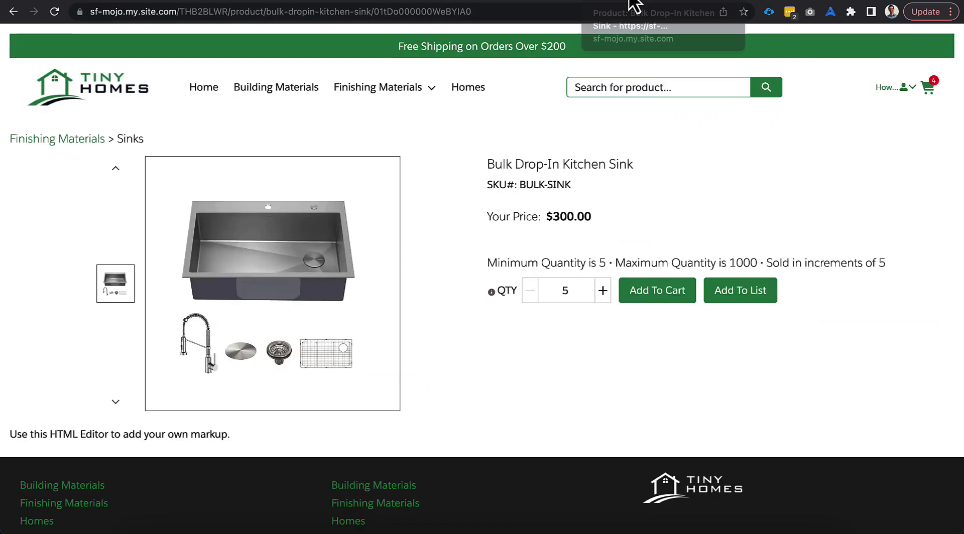
pyautogui.moveTo(903, 240); pyautogui.dragTo(886, 258)
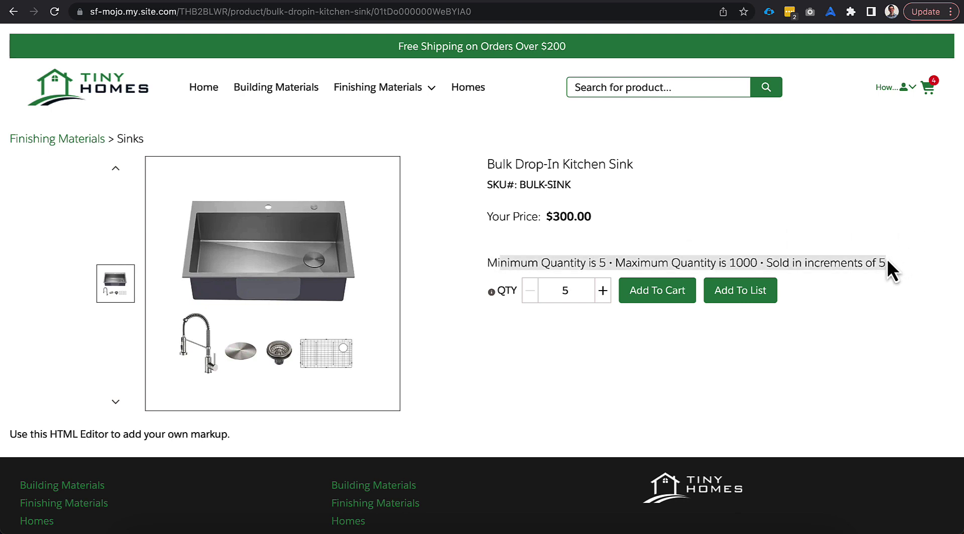
pyautogui.click(597, 256)
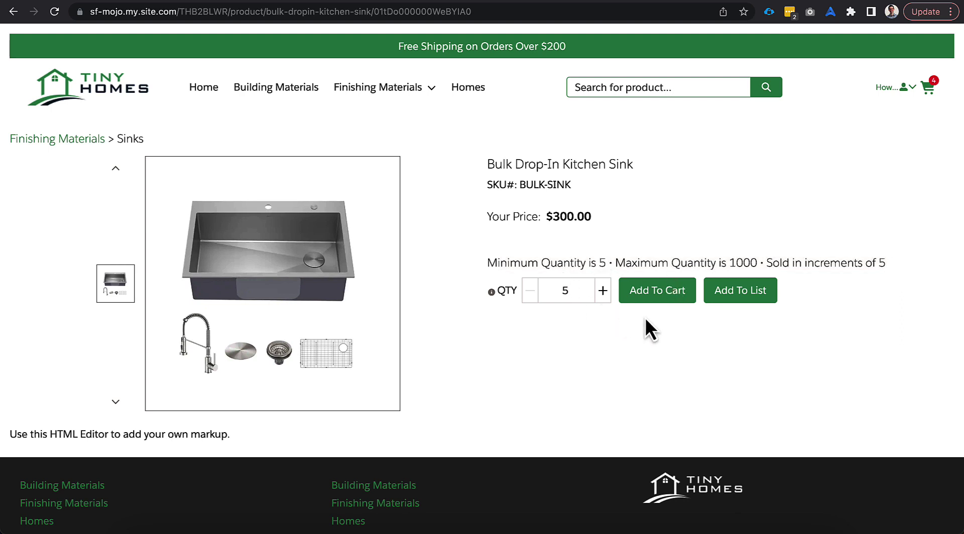
# Add 5 Bulk Drop-In Kitchen Sinks to the cart and open the cart
pyautogui.click(657, 302)
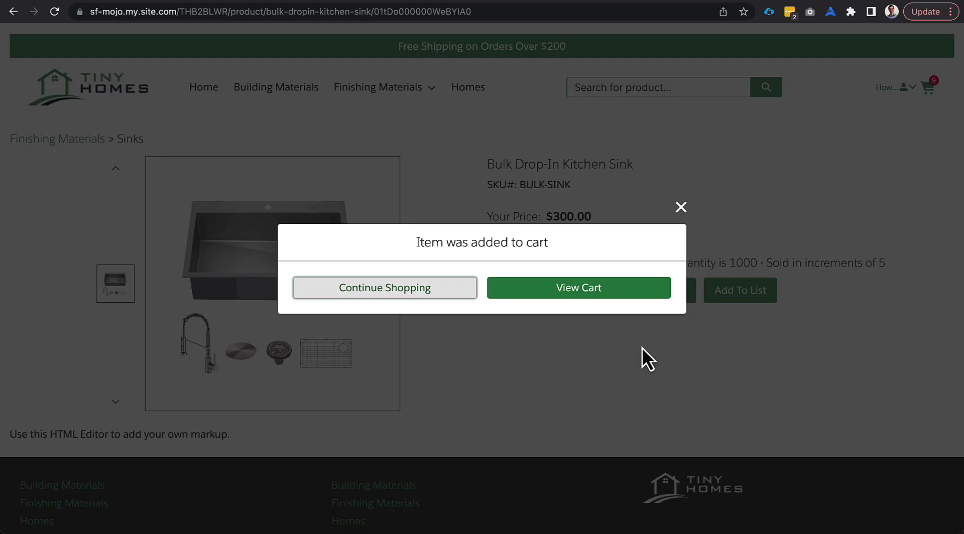
pyautogui.click(613, 289)
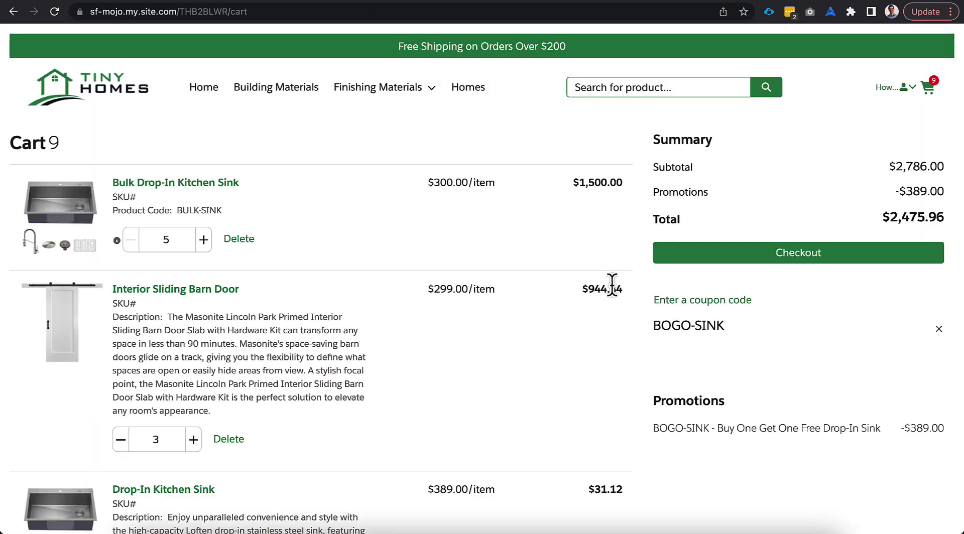
# Check the quantity help for the Bulk Drop-In Kitchen Sink in the cart and raise its quantity to 10
pyautogui.click(117, 241)
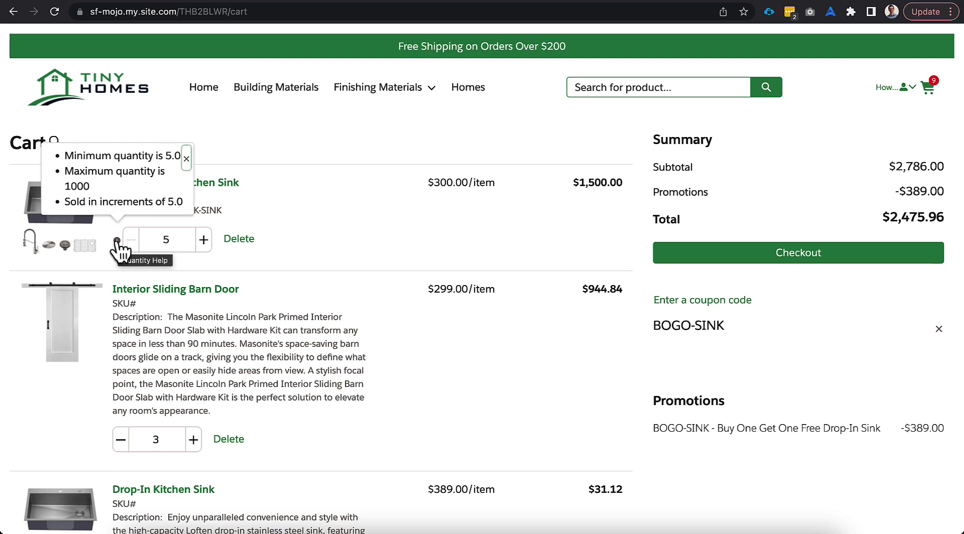
pyautogui.click(186, 158)
pyautogui.click(203, 240)
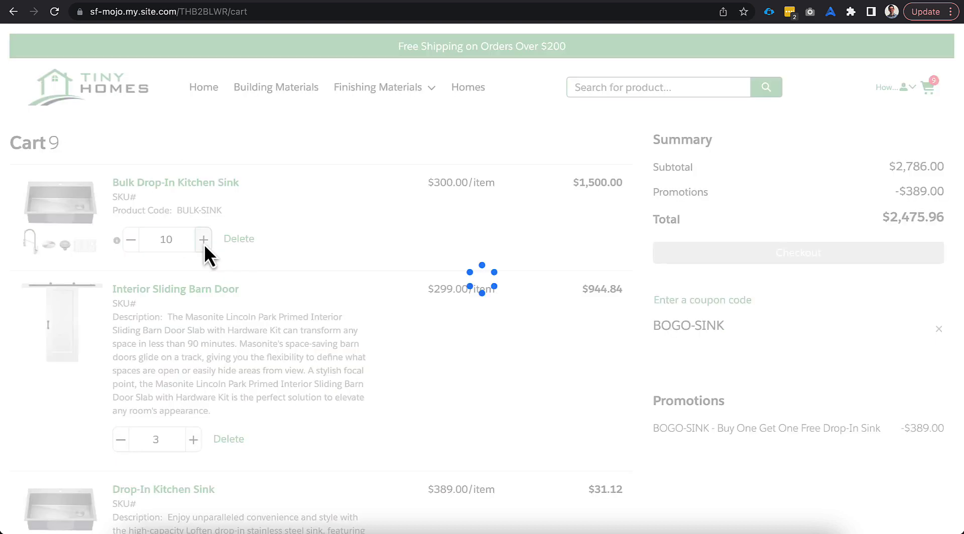